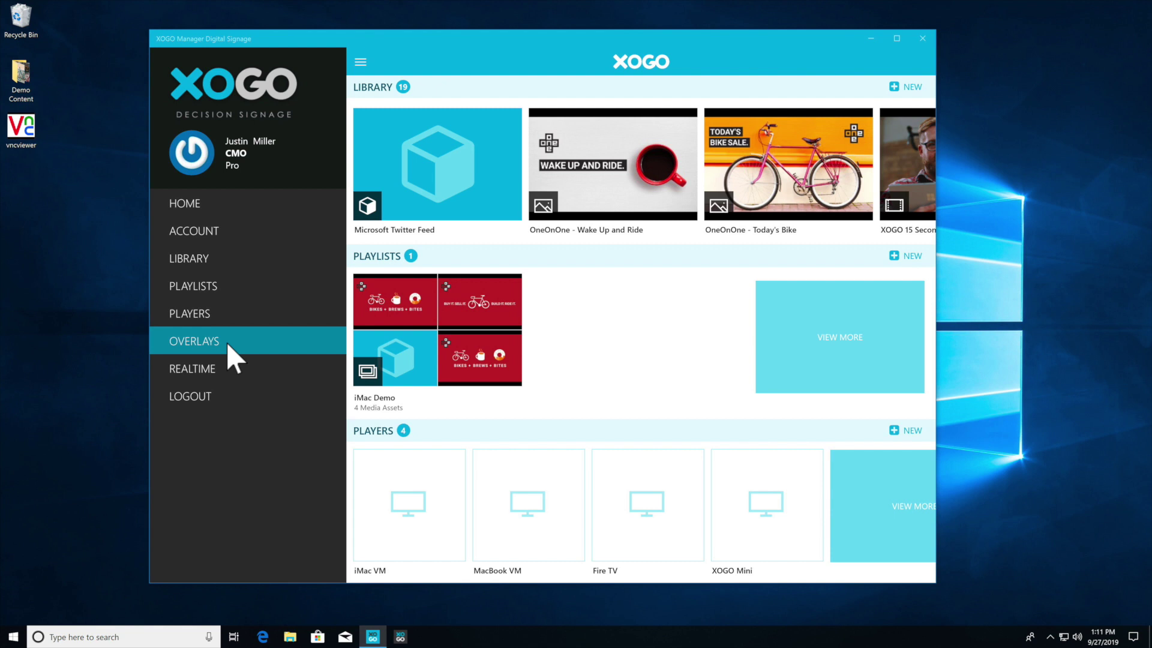
- Leave the Windows VM and switch Spaces to the macOS desktop with Ctrl+Left
key("ctrl+Left")
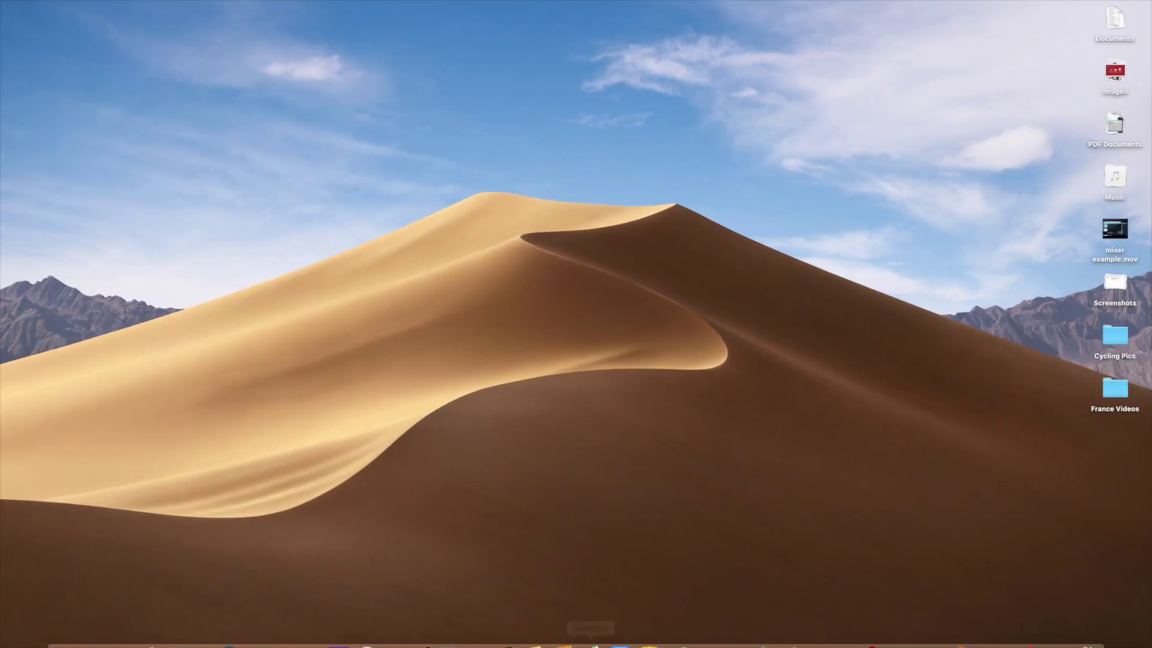
- In the Sketch Overlay Logo document, draw a new artboard sized 1920 × 1080
left_click(651, 628)
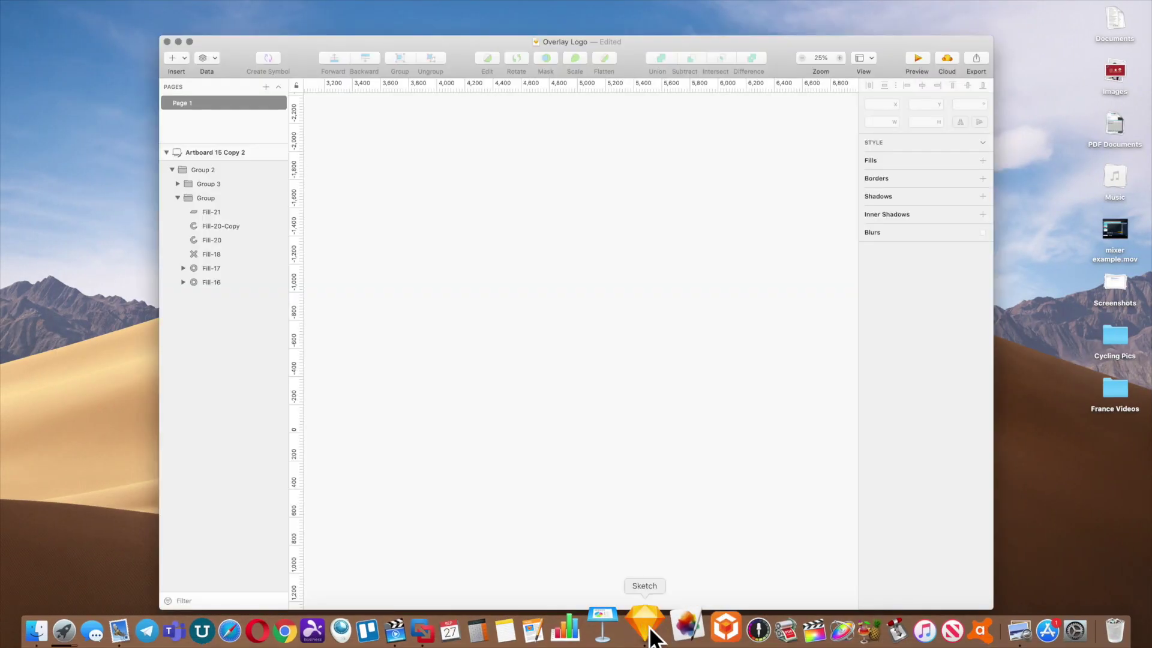
key("a")
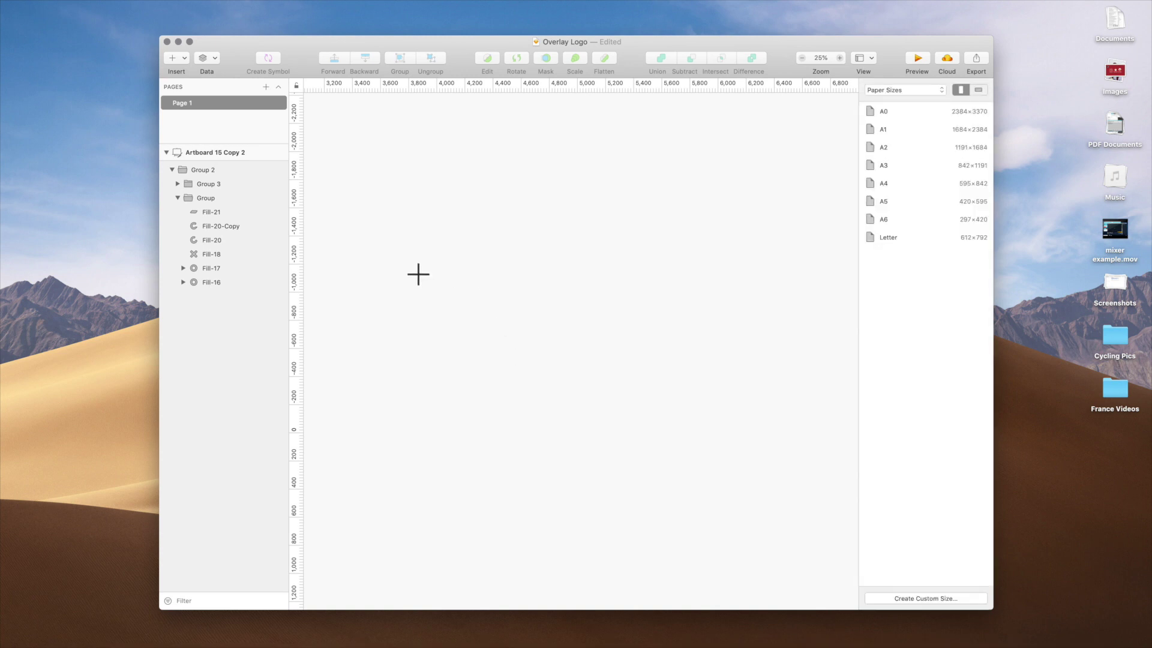
left_click_drag(407, 250, 662, 388)
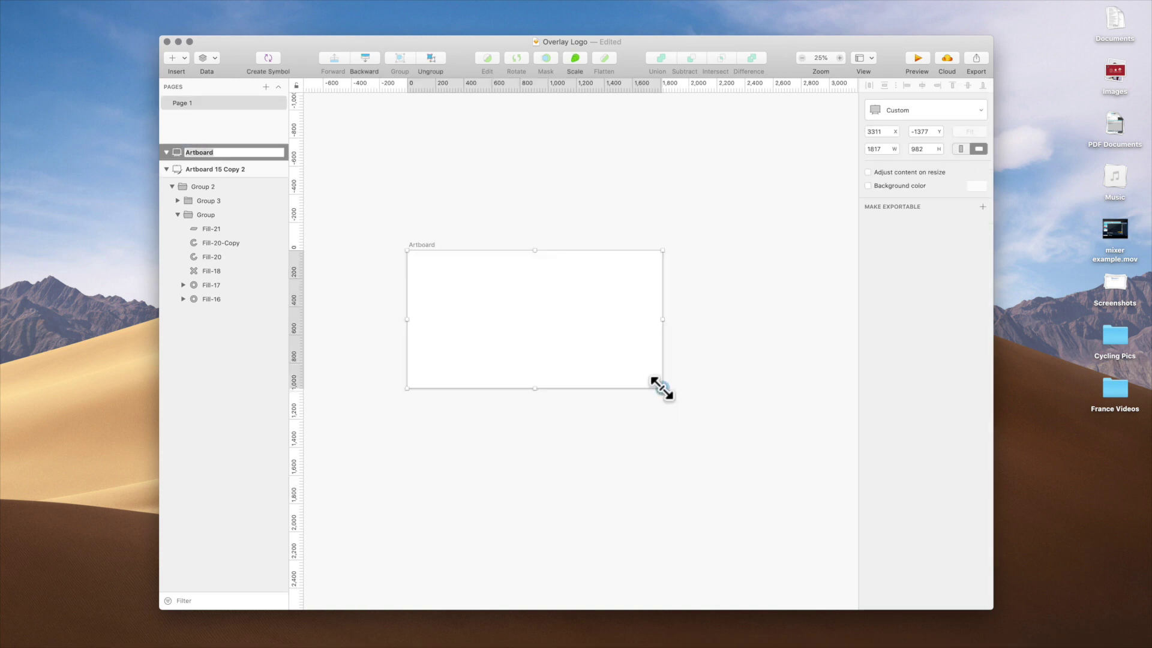
left_click(875, 149)
type("1920")
key("Tab")
type("1080")
key("Return")
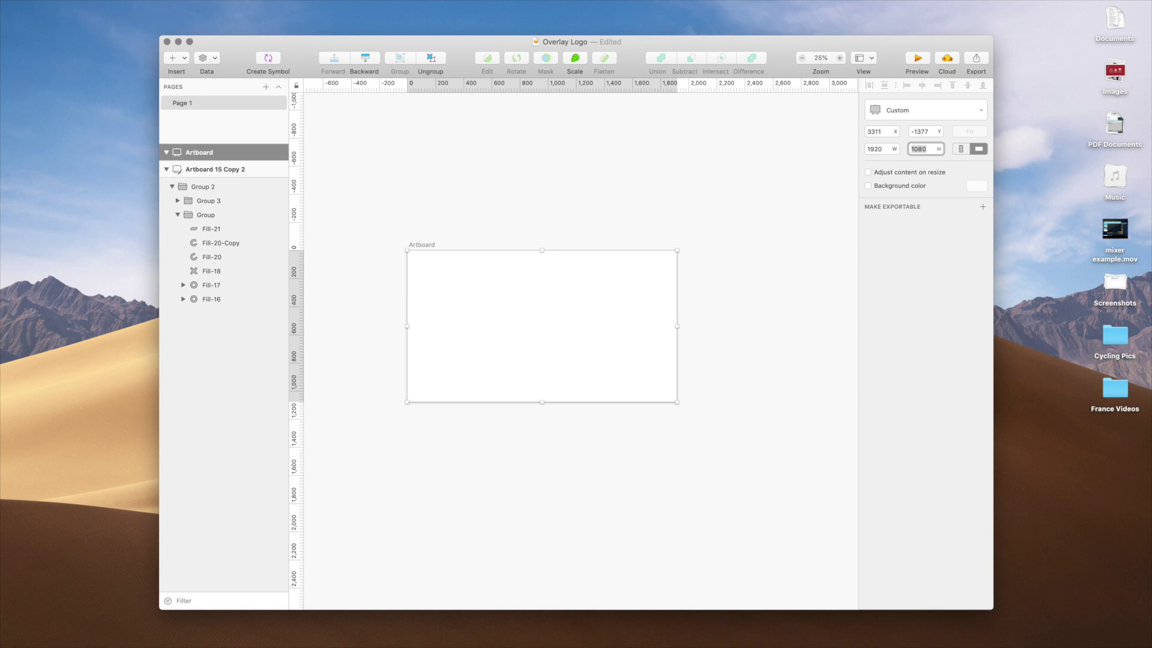
- Give the artboard a light grey background color that is excluded from export
left_click(558, 178)
left_click(434, 246)
left_click(868, 185)
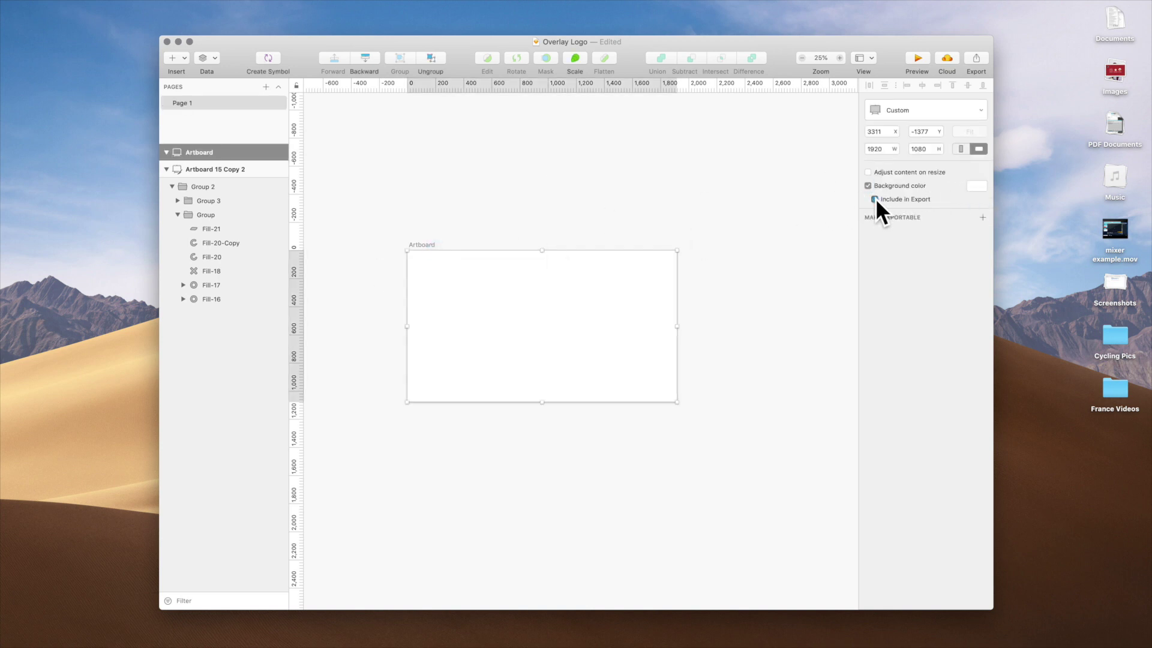
left_click(875, 198)
left_click(974, 183)
left_click_drag(878, 224, 868, 232)
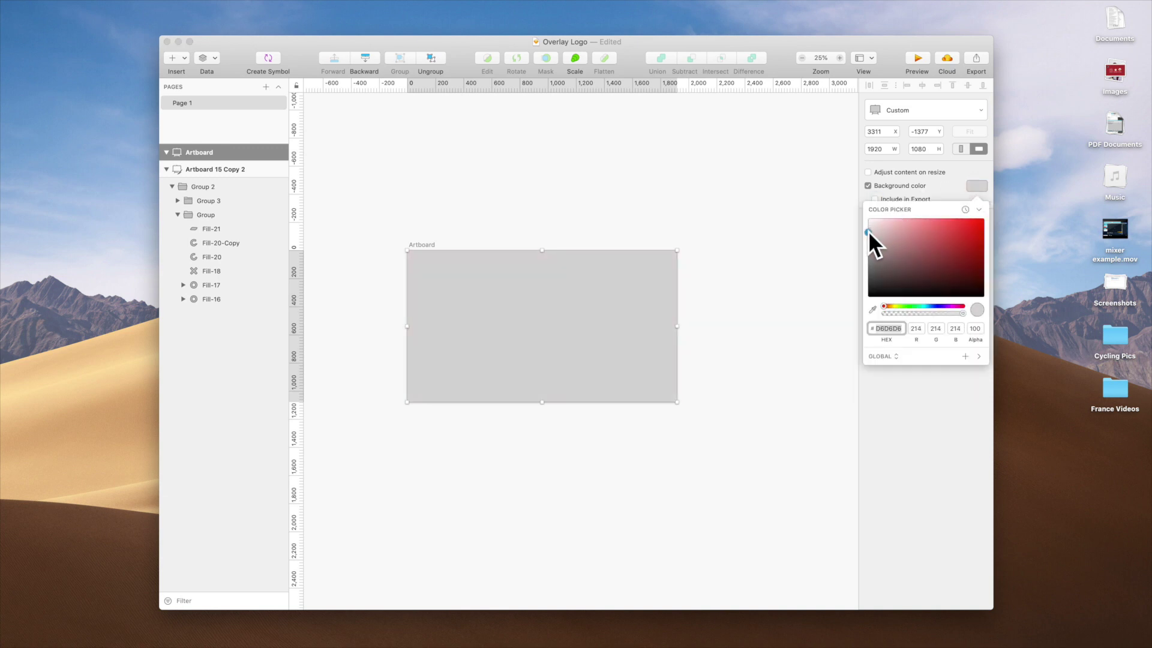
left_click(806, 234)
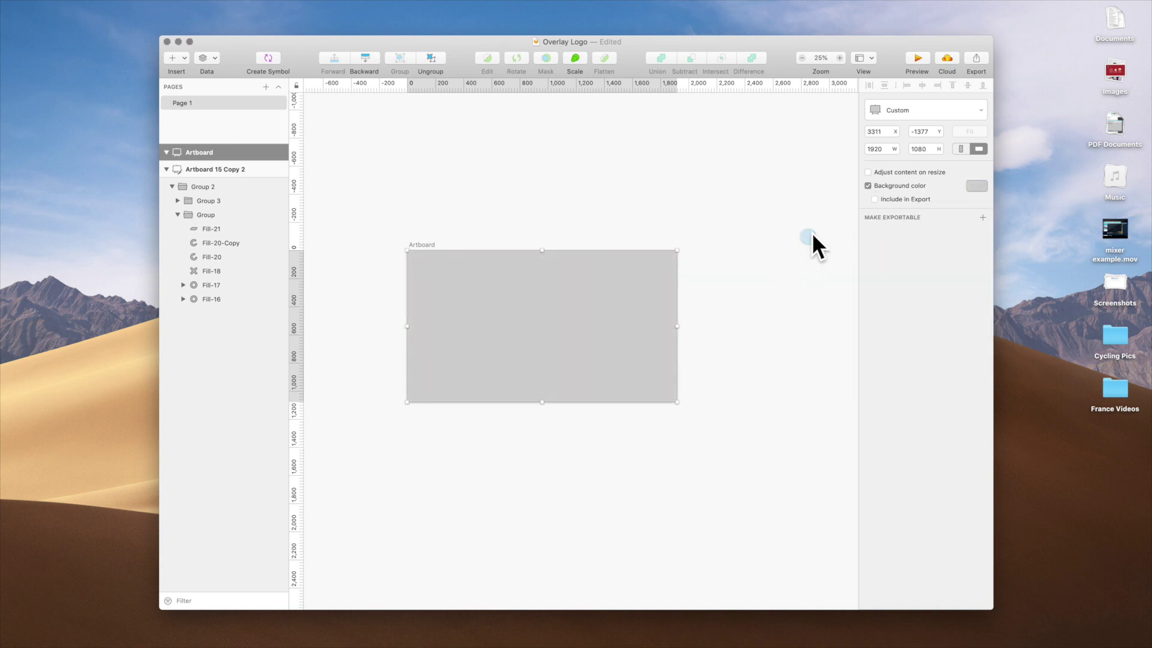
- Paste the XOGO logo into the artboard's bottom-left corner, check it zoomed in, and reselect the artboard
key("super+v")
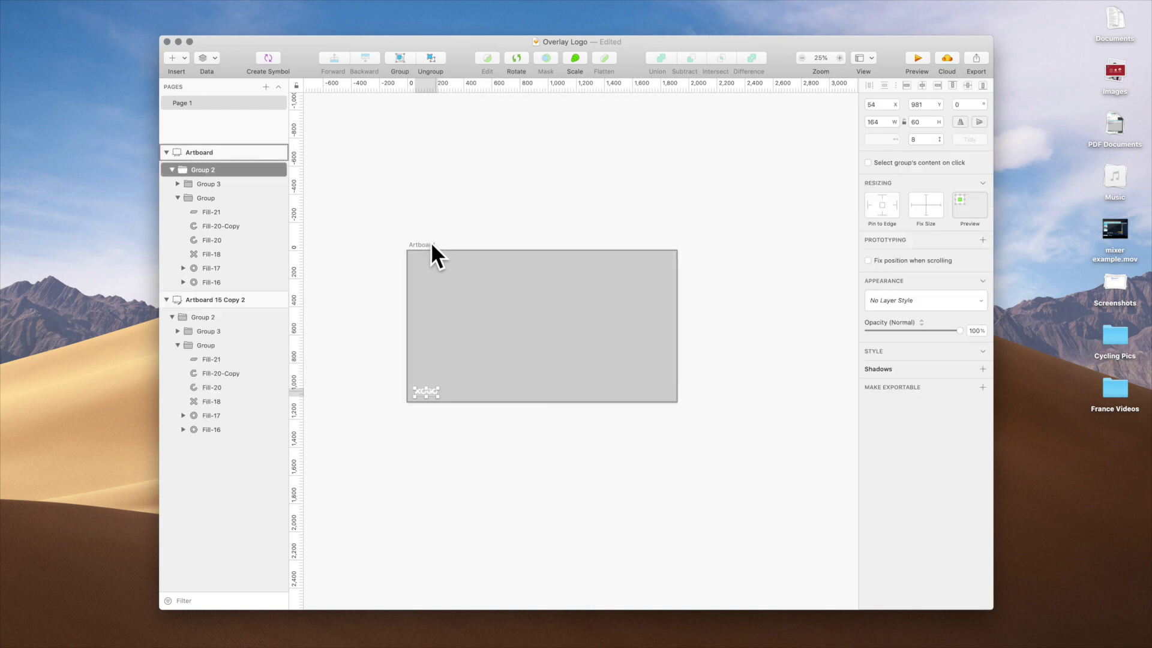
key("super+plus")
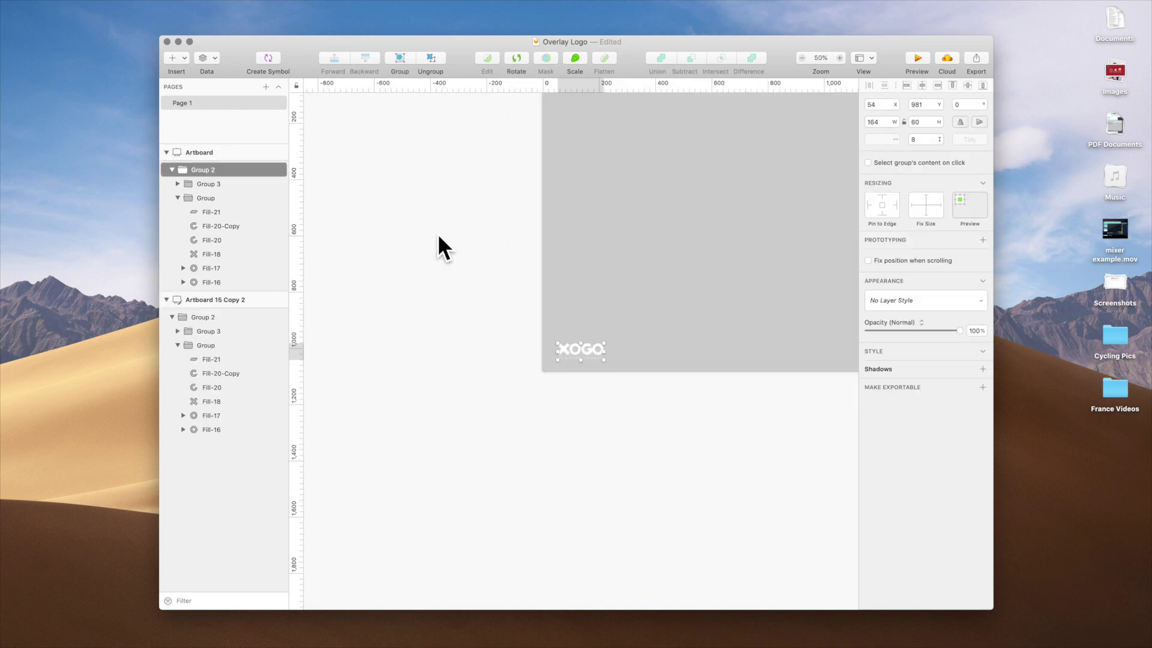
key("super+plus")
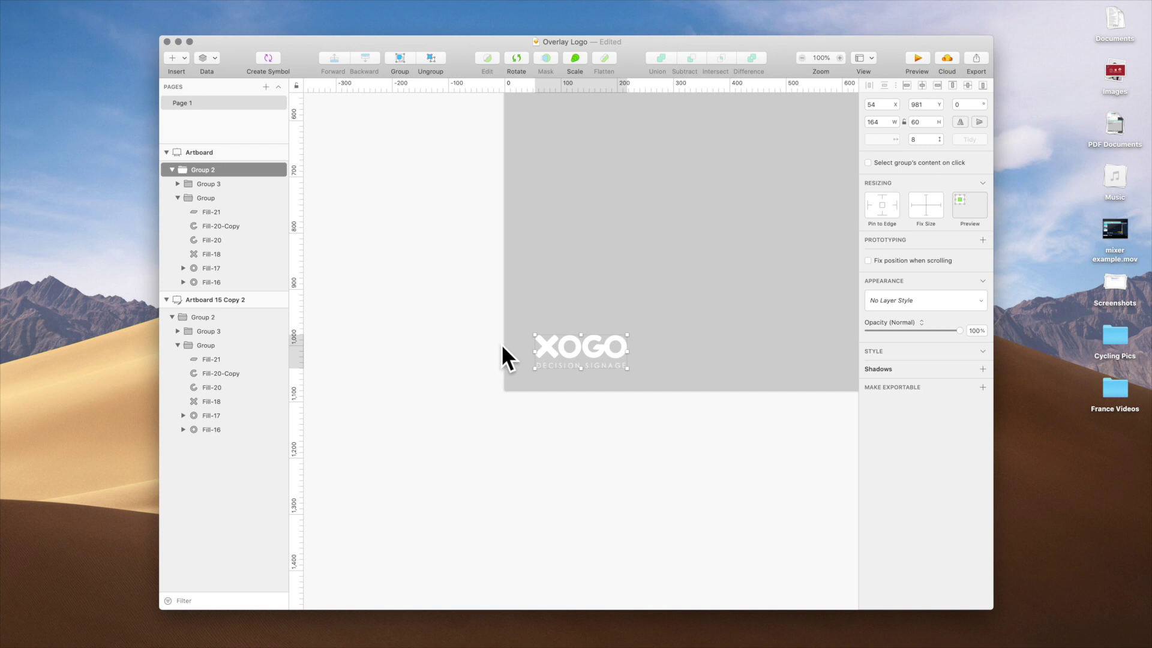
key("super+minus")
key("super+minus")
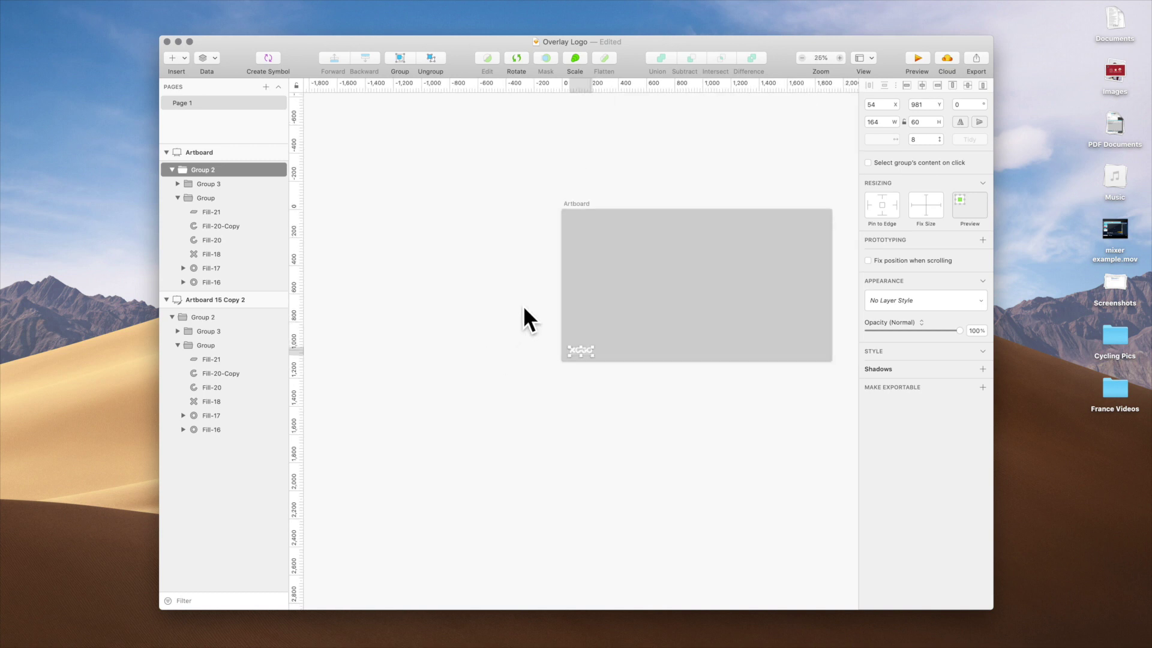
scroll(523, 303, "right", 3)
left_click(540, 168)
left_click(529, 204)
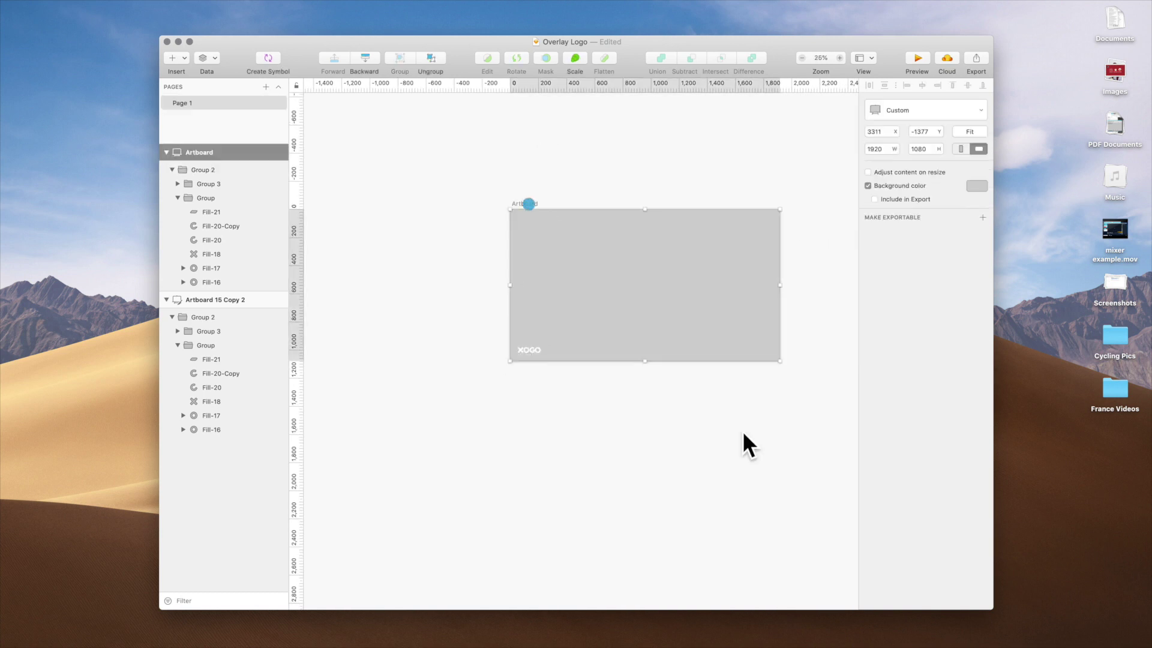
- Add a PNG export setting and export the artboard as 'XOGO Overlay' to the Desktop
left_click(904, 219)
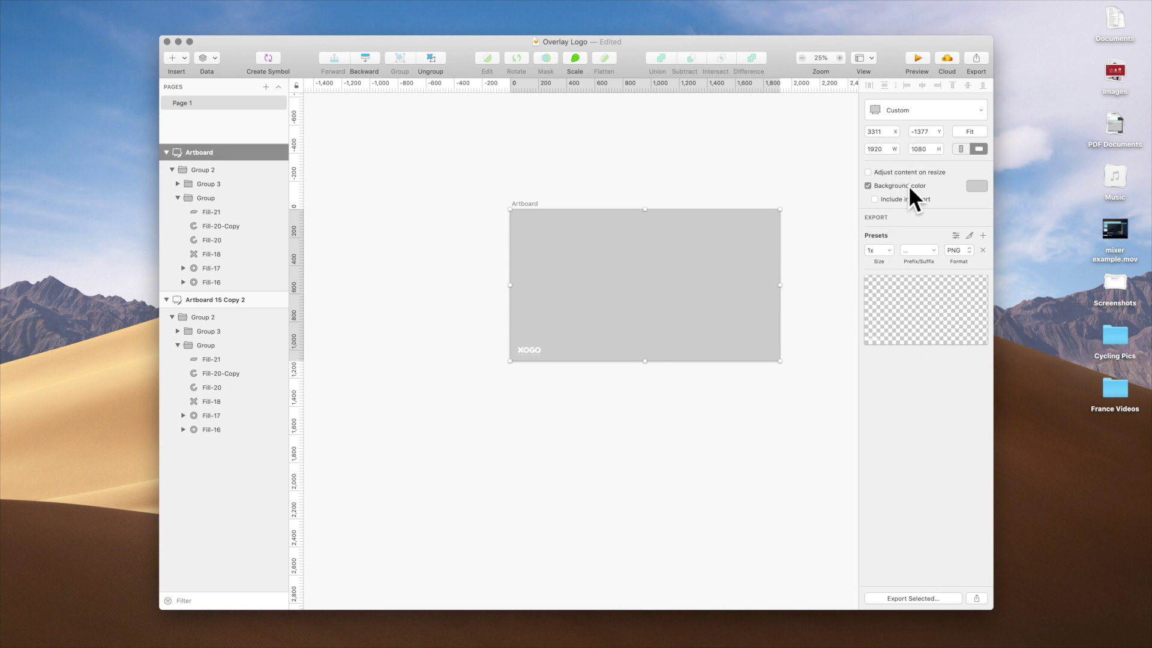
left_click(955, 252)
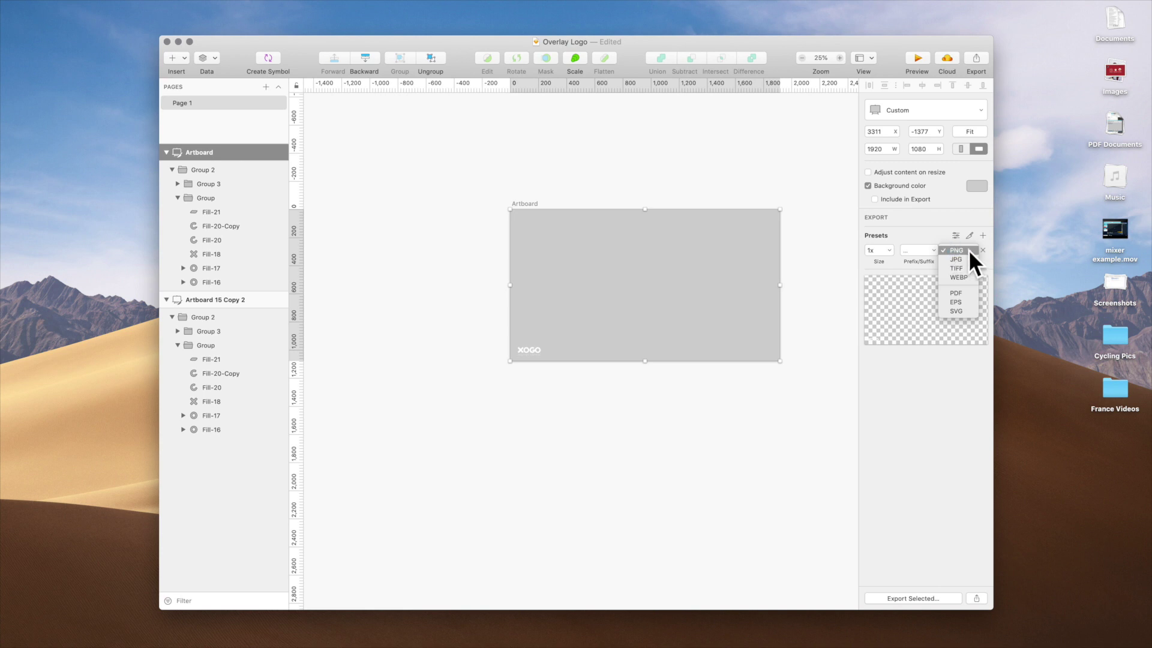
left_click(969, 249)
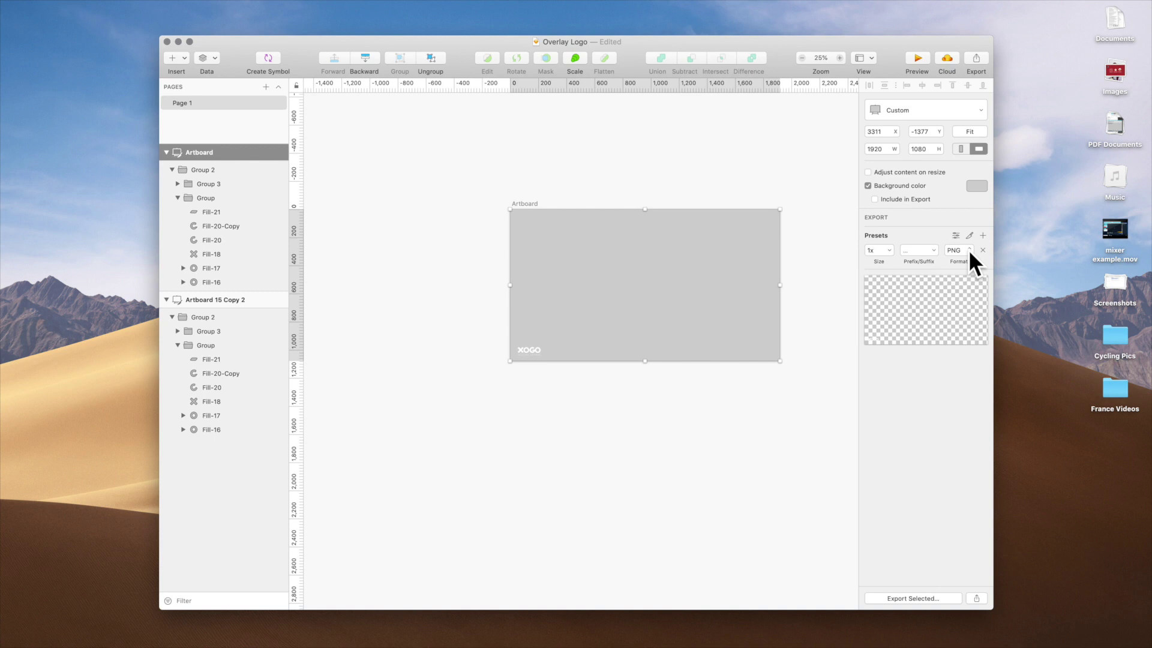
left_click(920, 598)
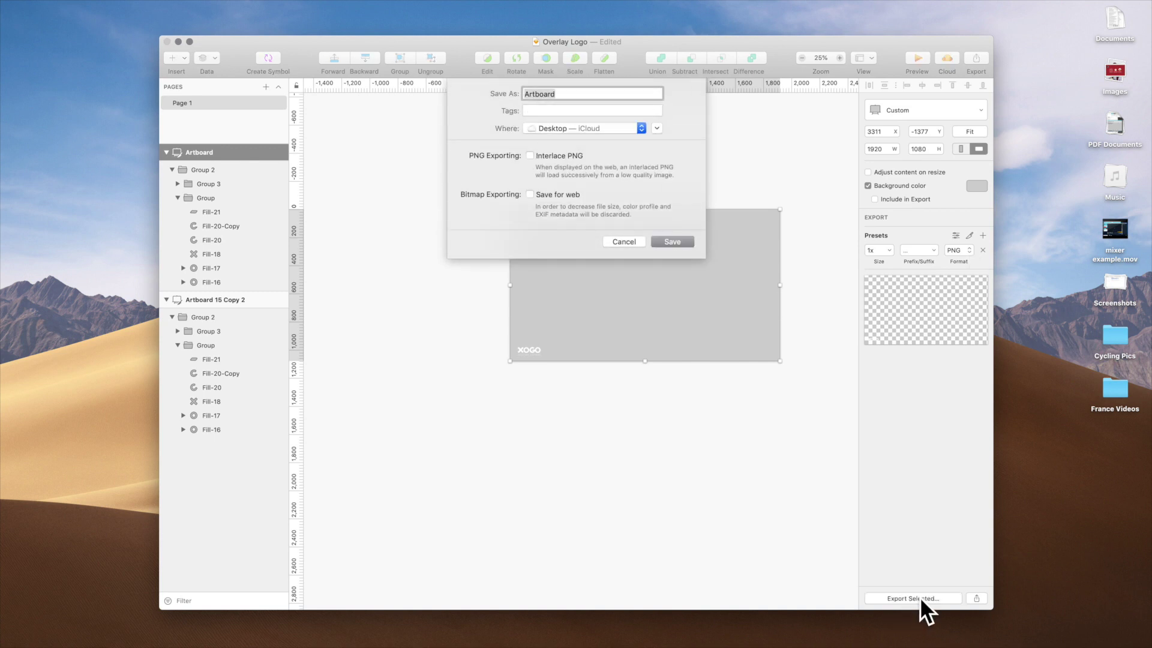
type("XOGO Overlay")
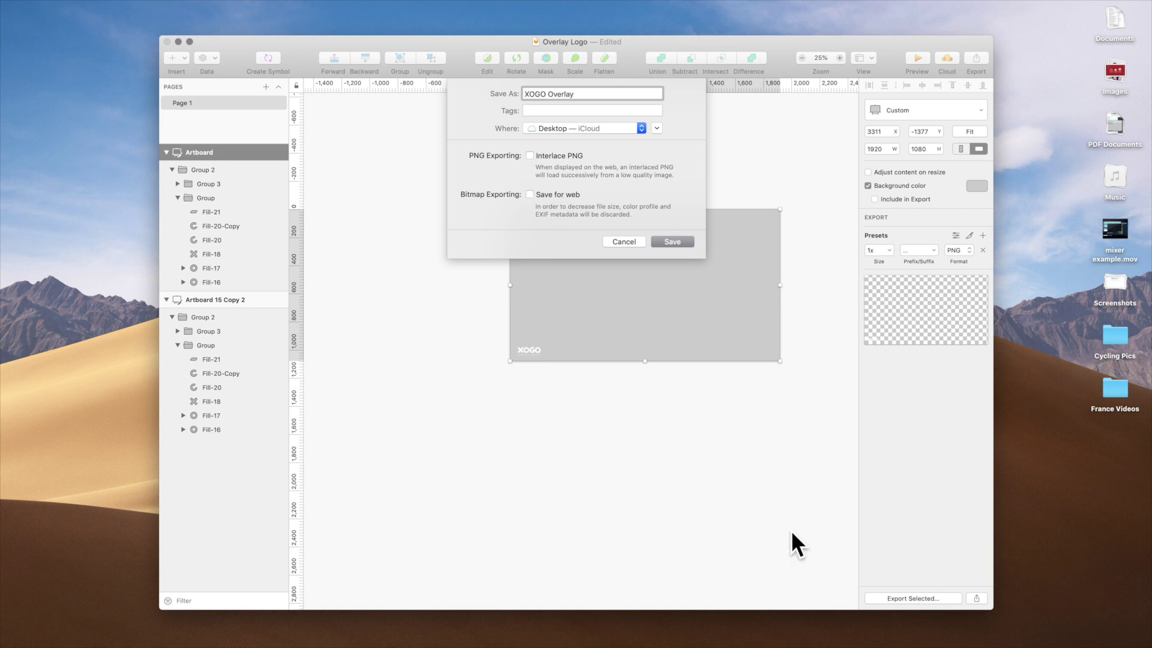
left_click(689, 242)
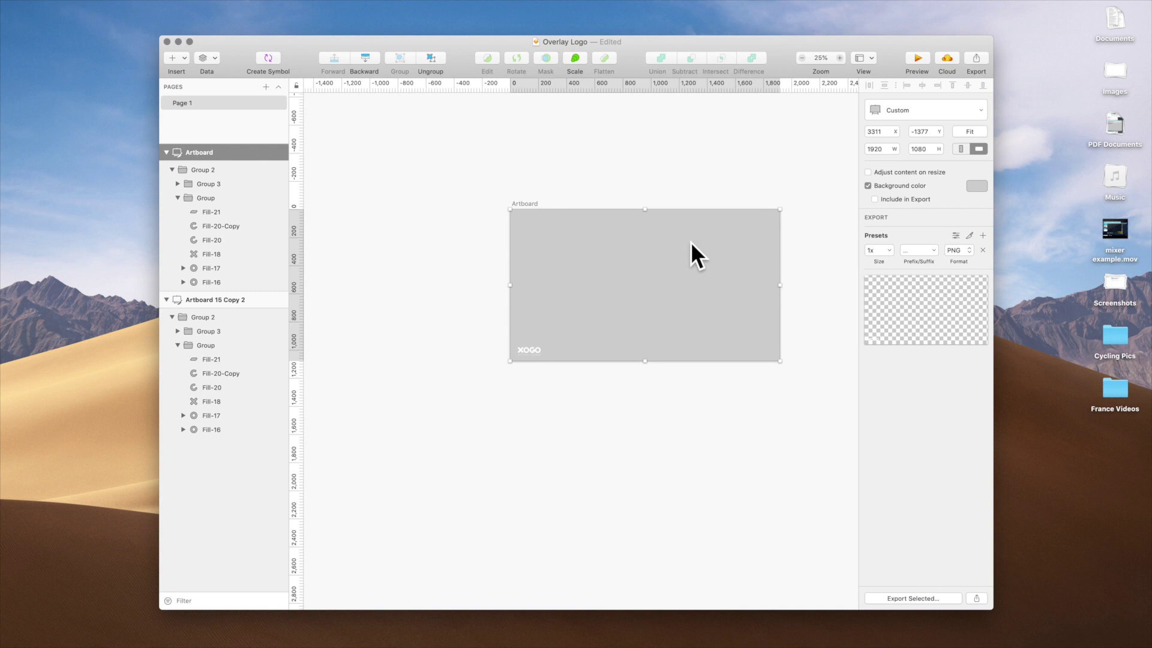
left_click(728, 185)
- Preview XOGO Overlay.png in Quick Look, close it, and collapse the desktop Images stack
left_click(1121, 74)
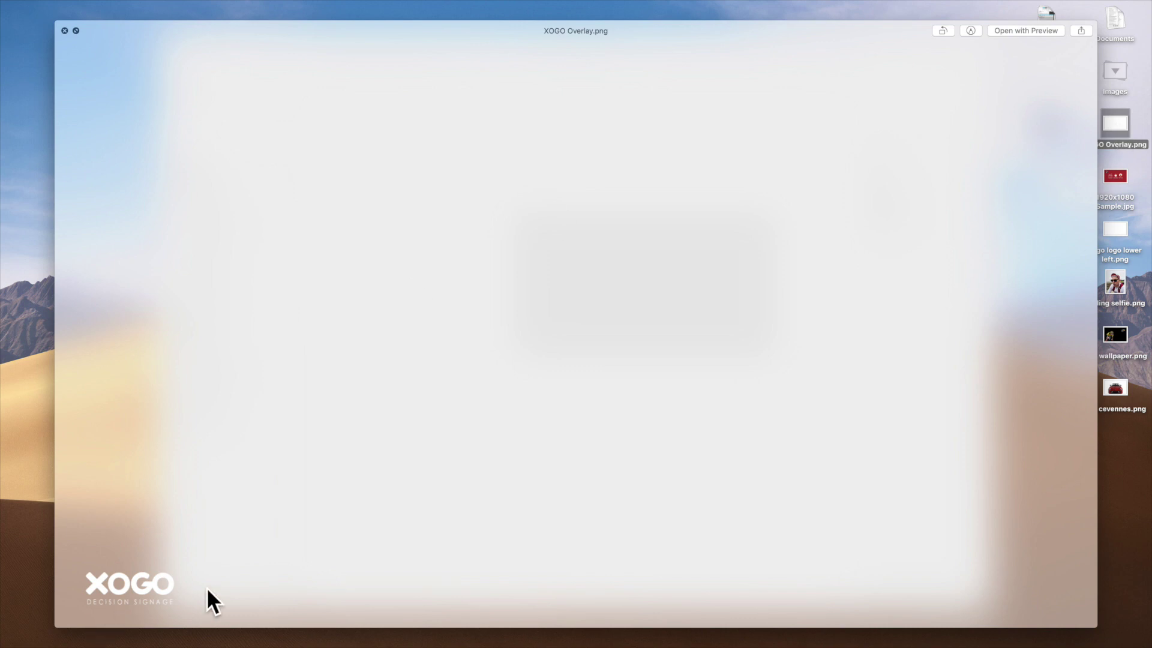
key("space")
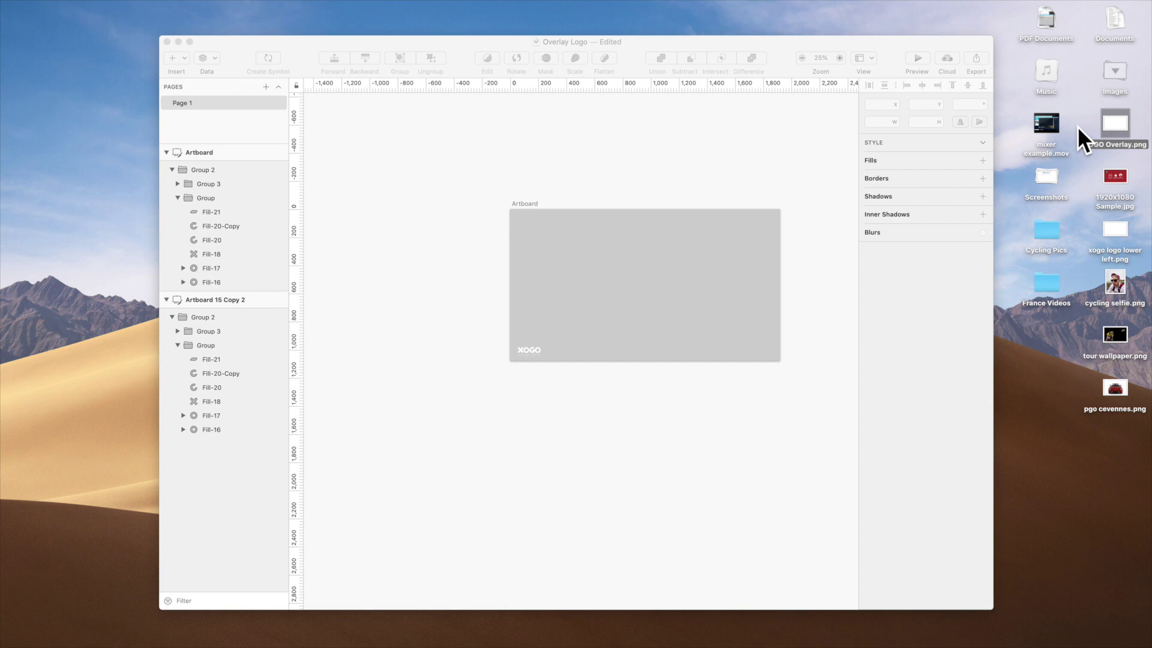
left_click(1116, 74)
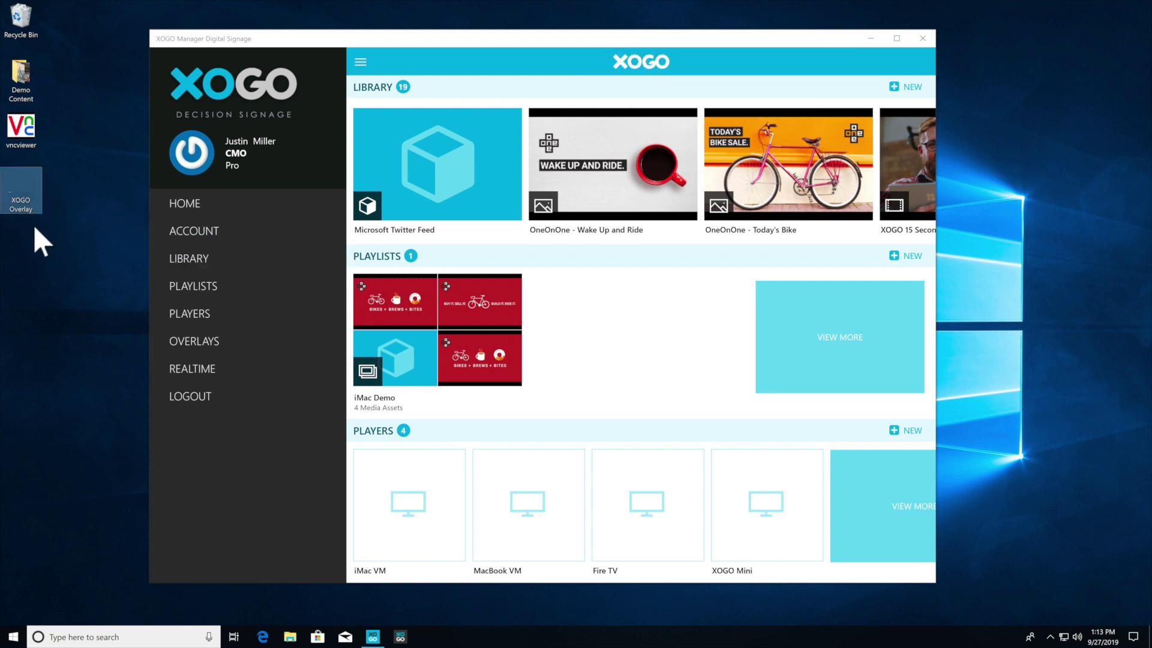
- In XOGO Manager, start a new overlay and name it 'XOGO Overlay'
left_click(167, 41)
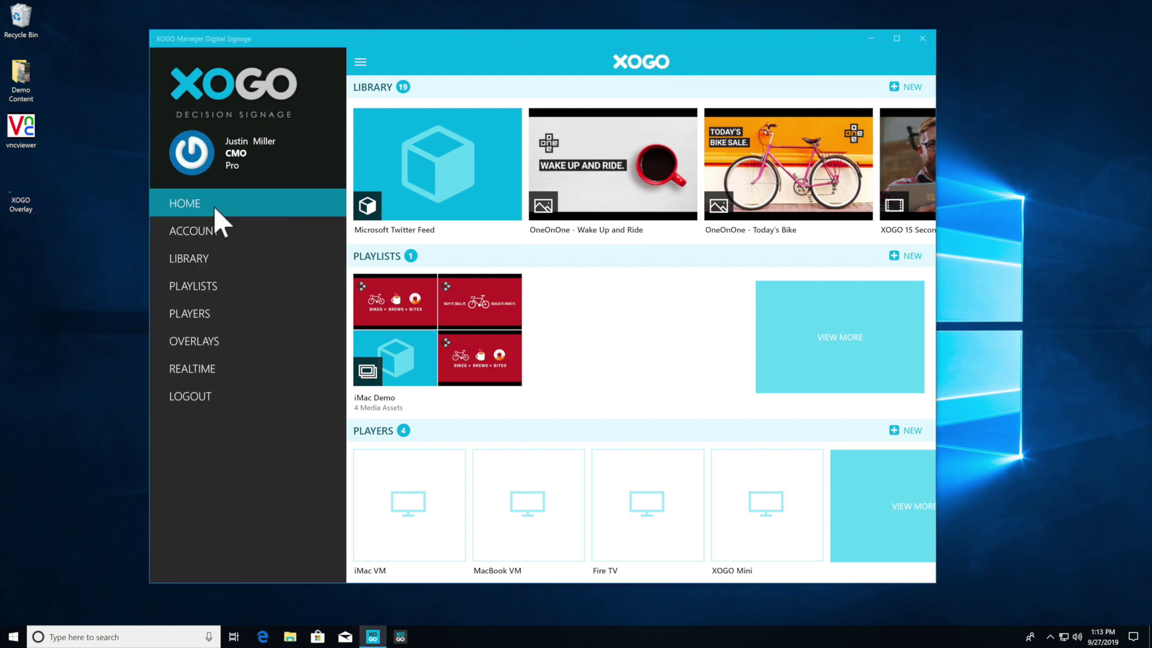
left_click(222, 340)
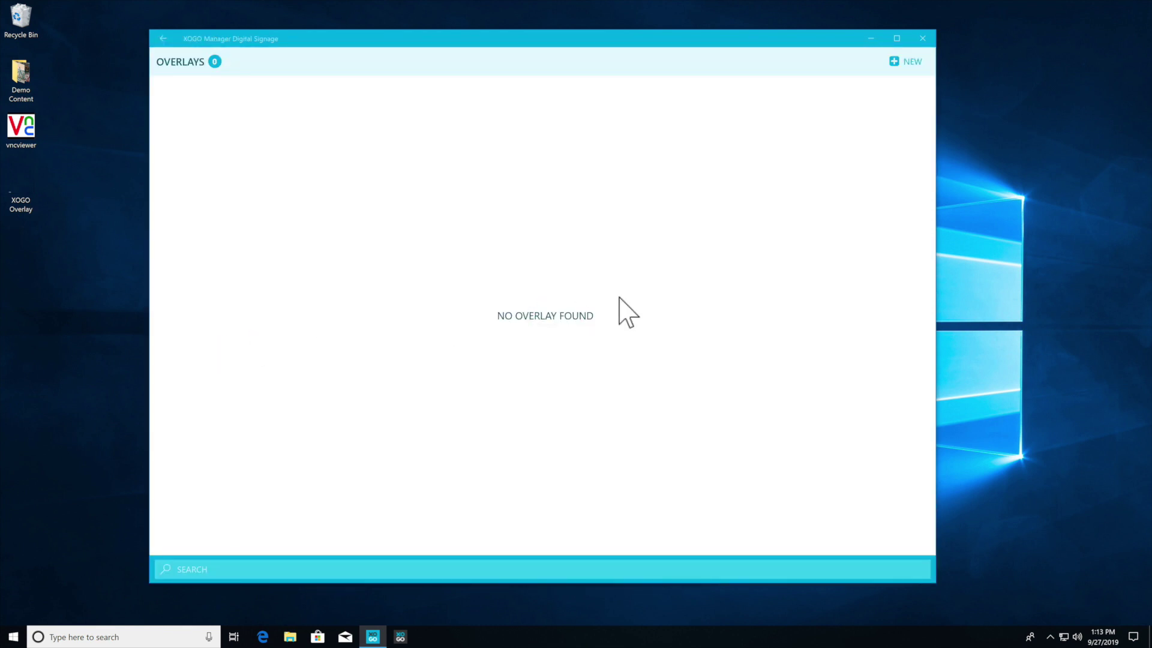
left_click(913, 65)
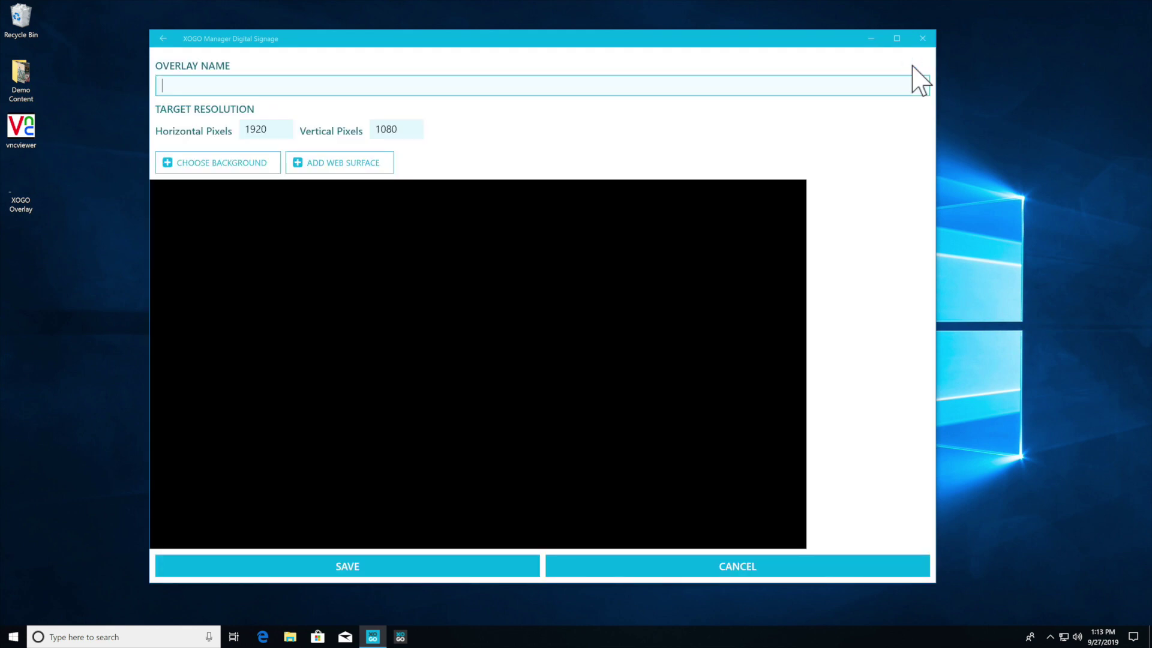
left_click(254, 80)
type("XOGO Overlay")
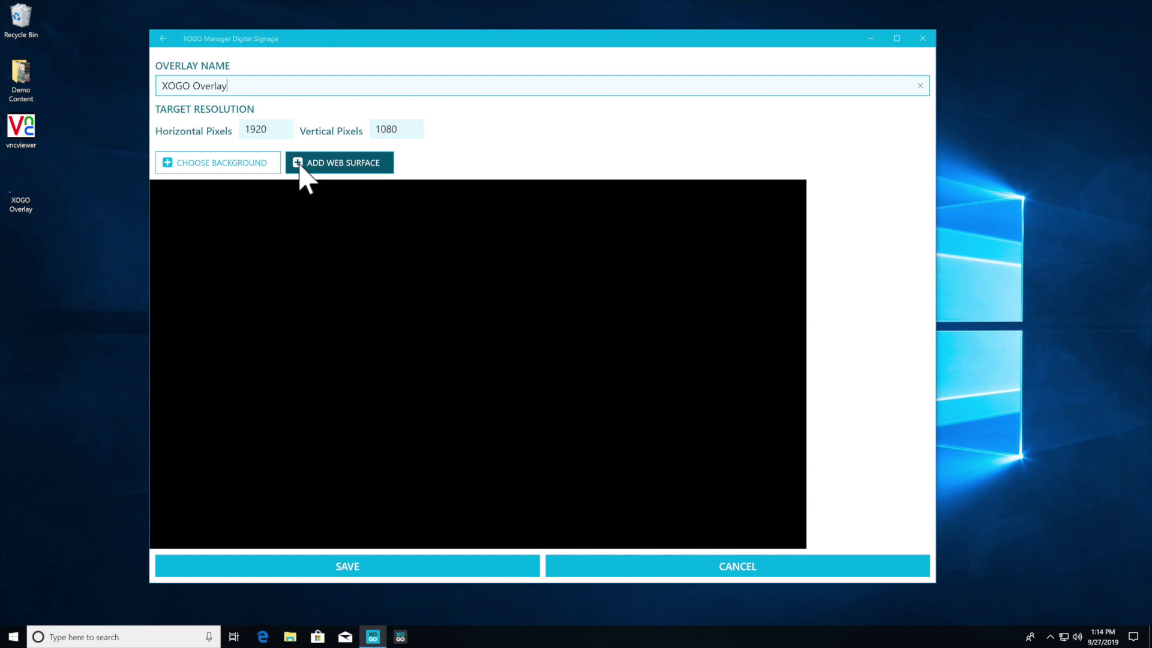
- Use XOGO Overlay.png from the Desktop as the overlay background and save the overlay
left_click(259, 169)
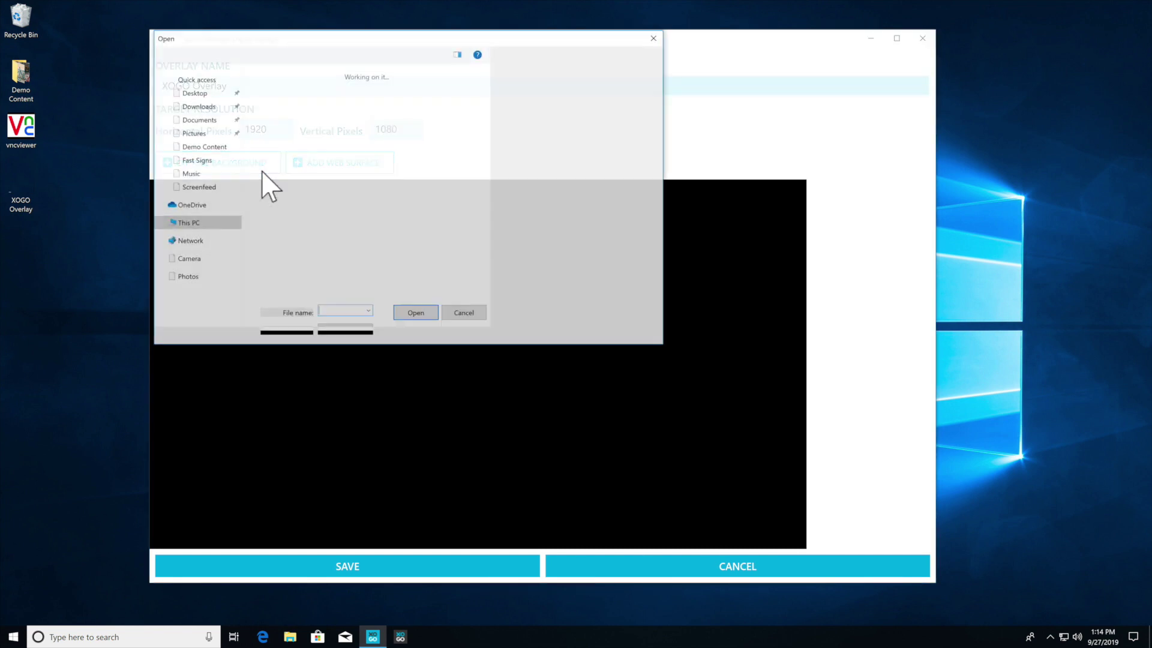
left_click(349, 139)
left_click(573, 332)
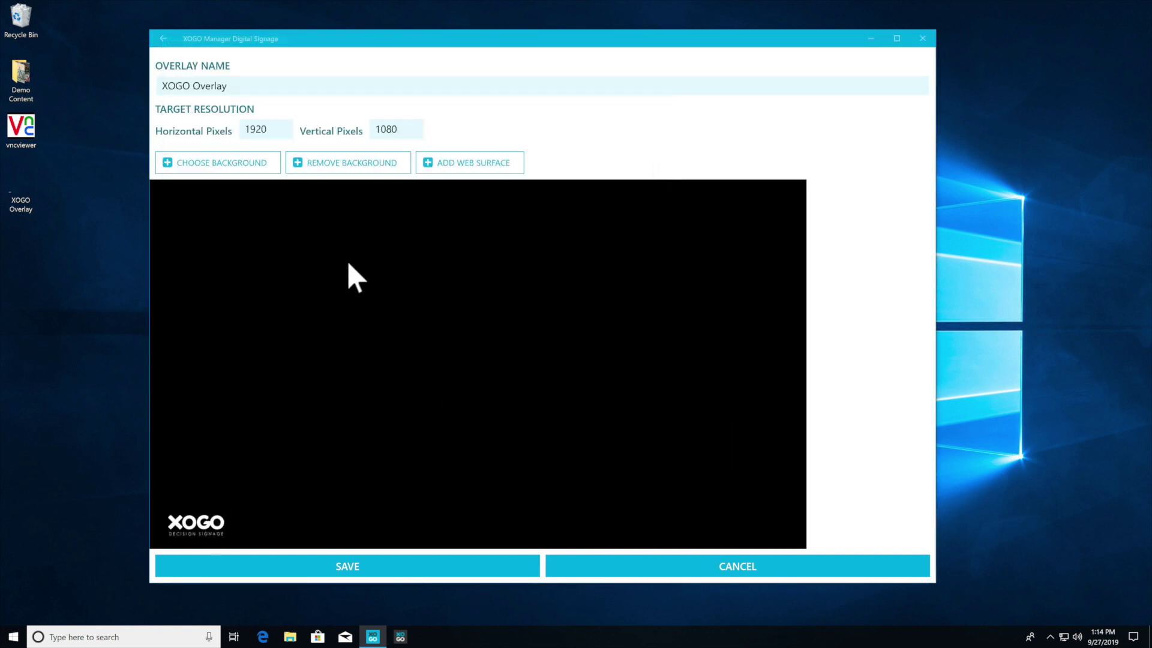
left_click(441, 572)
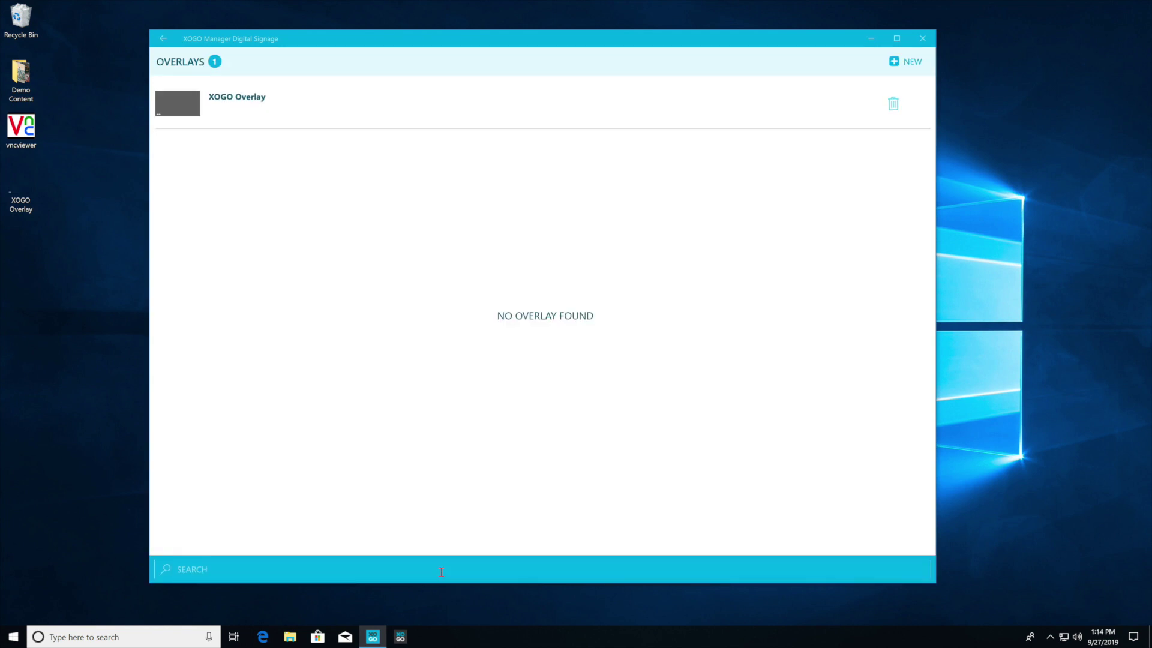
- Return to the dashboard and open the iMac VM player's settings
left_click(166, 37)
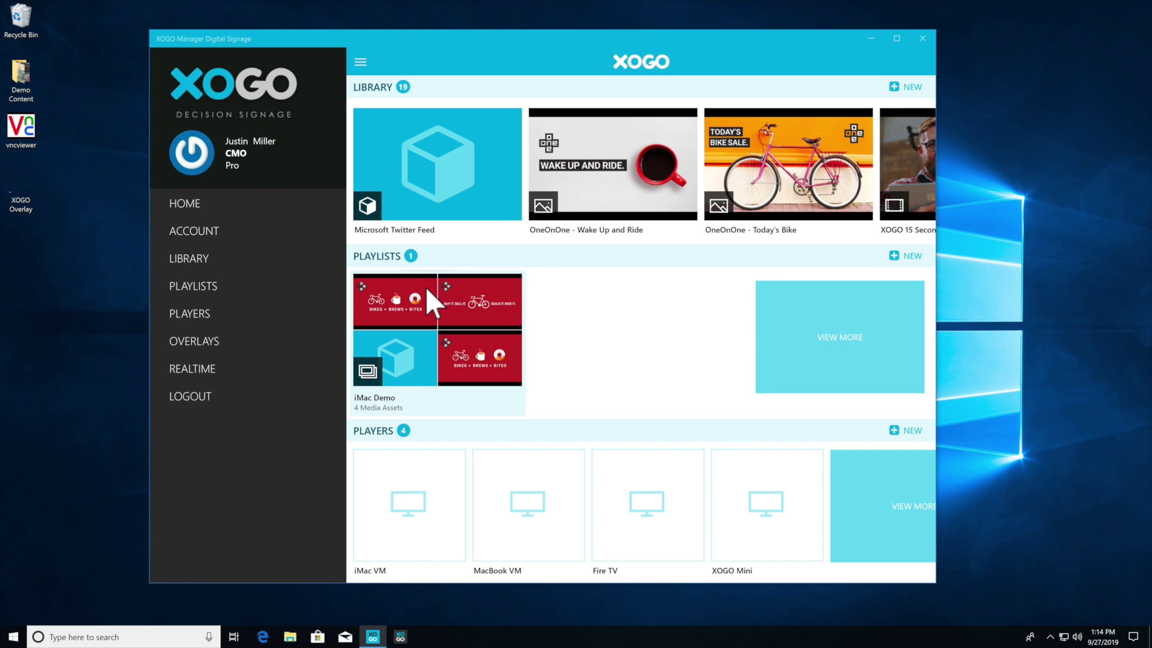
left_click(417, 495)
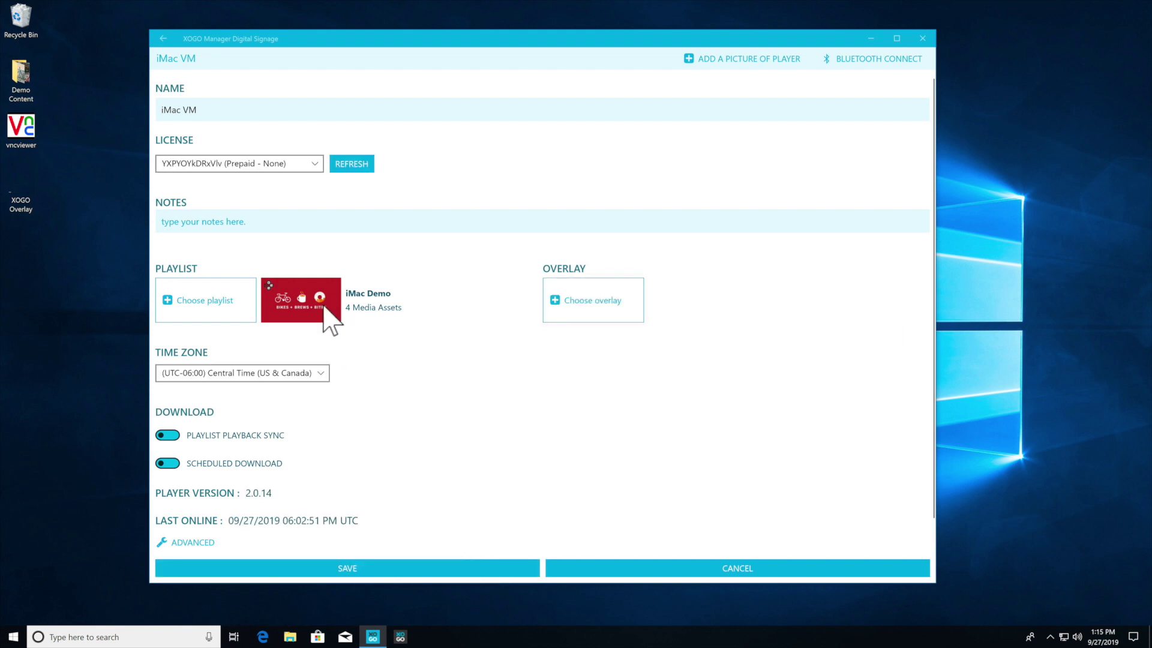
- Choose XOGO Overlay for the iMac VM player and save the player settings
left_click(597, 334)
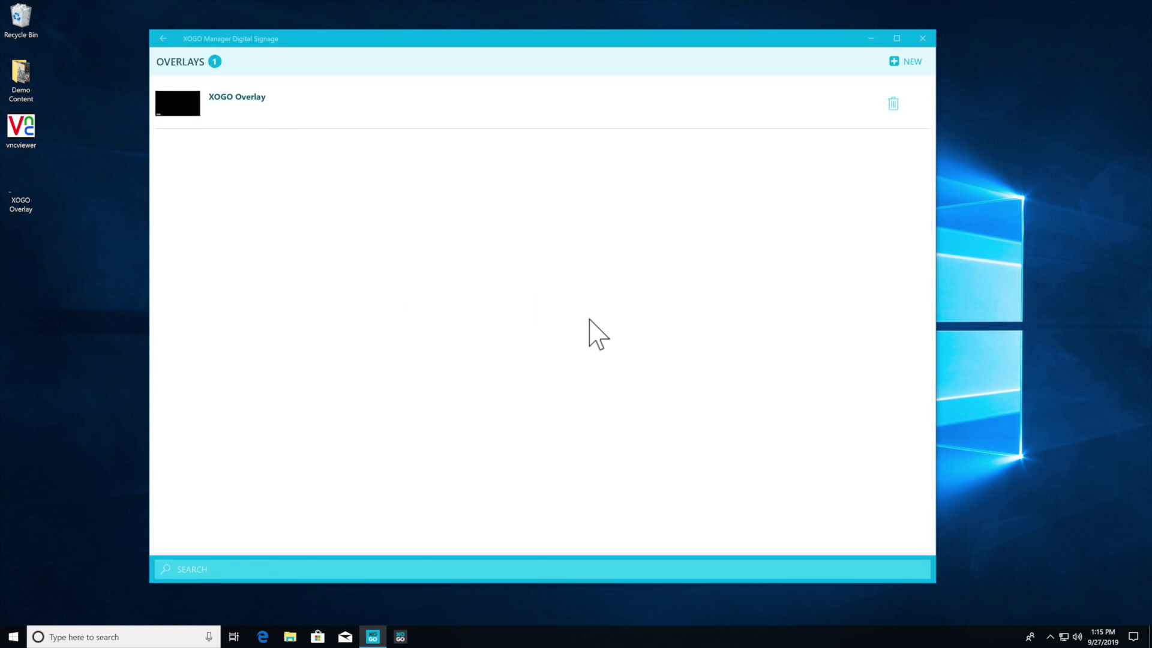
left_click(257, 122)
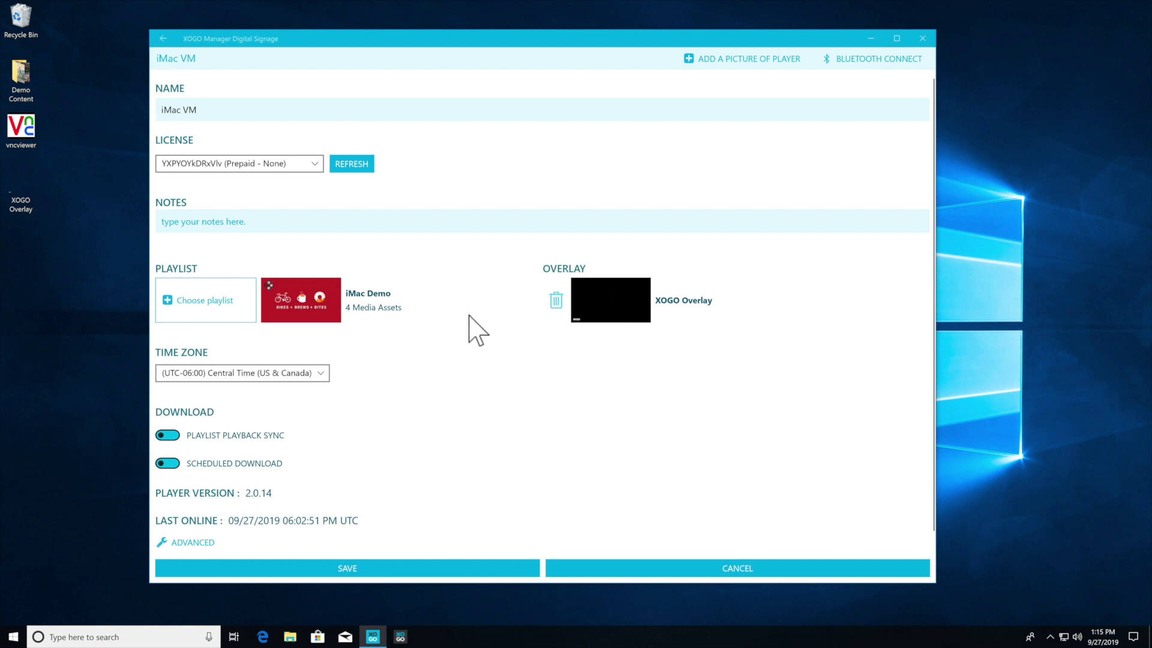
scroll(451, 298, "down", 1)
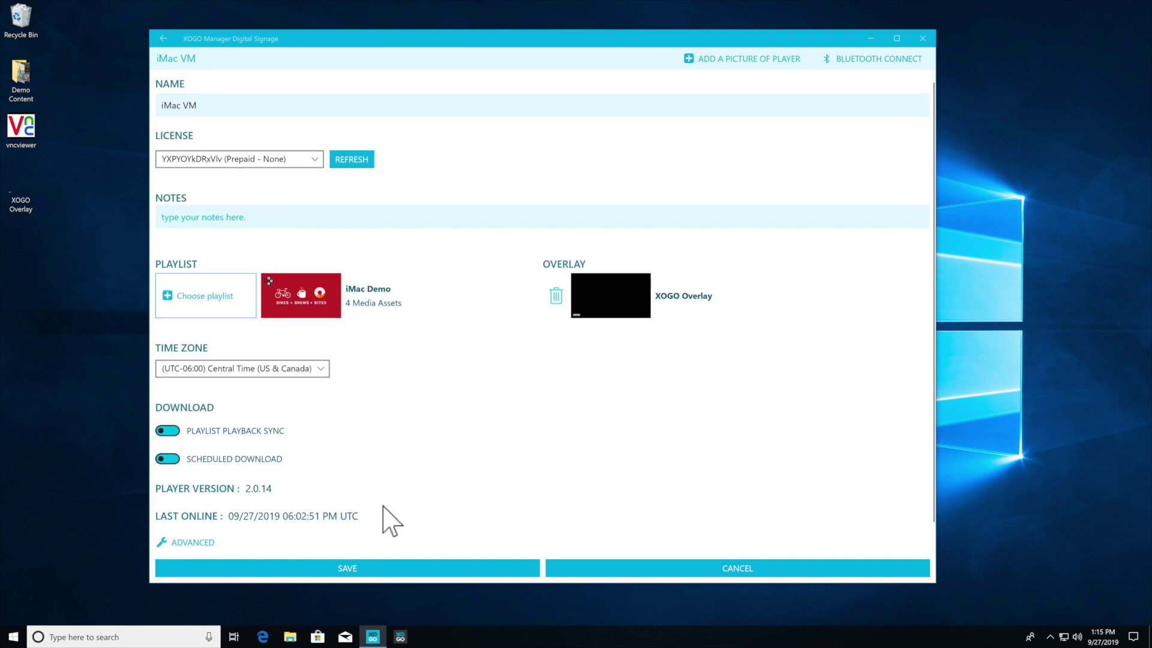
left_click(409, 568)
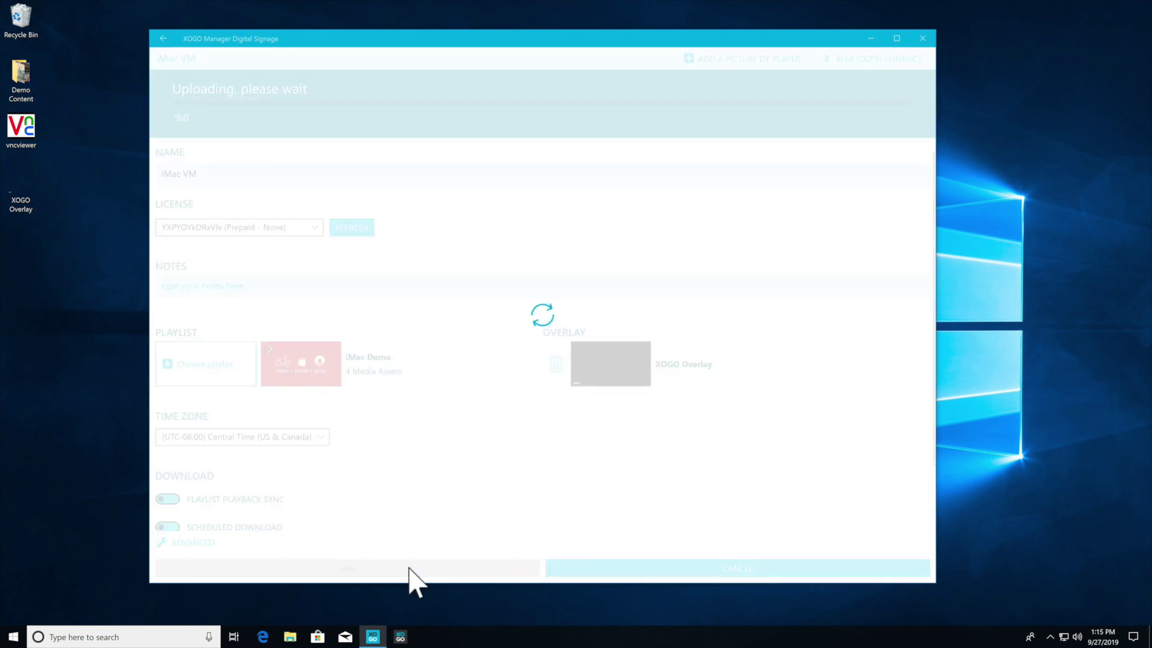